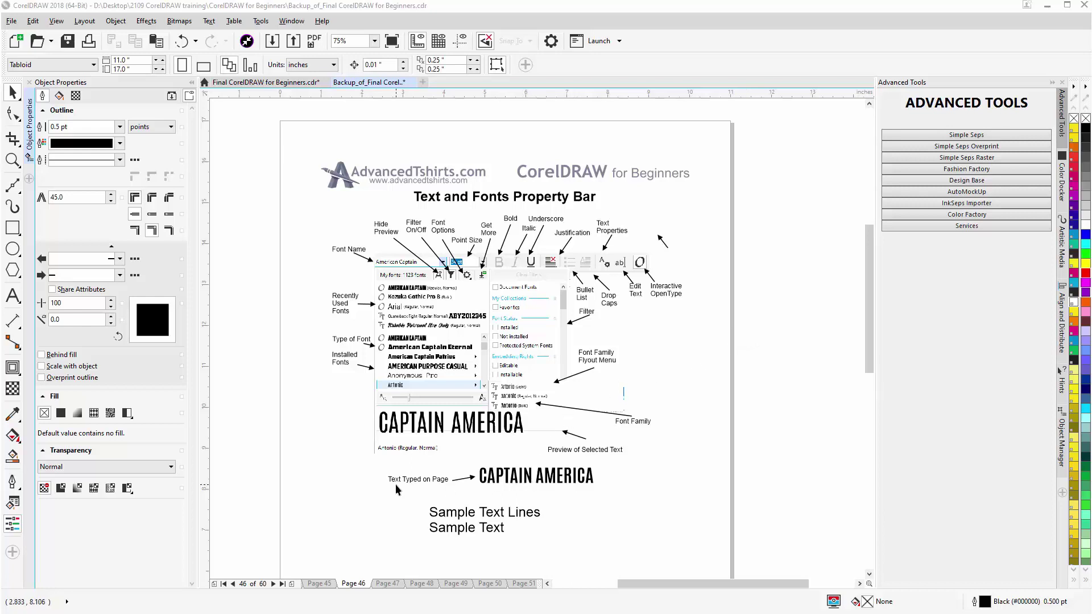
- Select the CAPTAIN AMERICA text on the page and view the list of available font sizes
{"action": "left_click", "coordinate": [513, 483]}
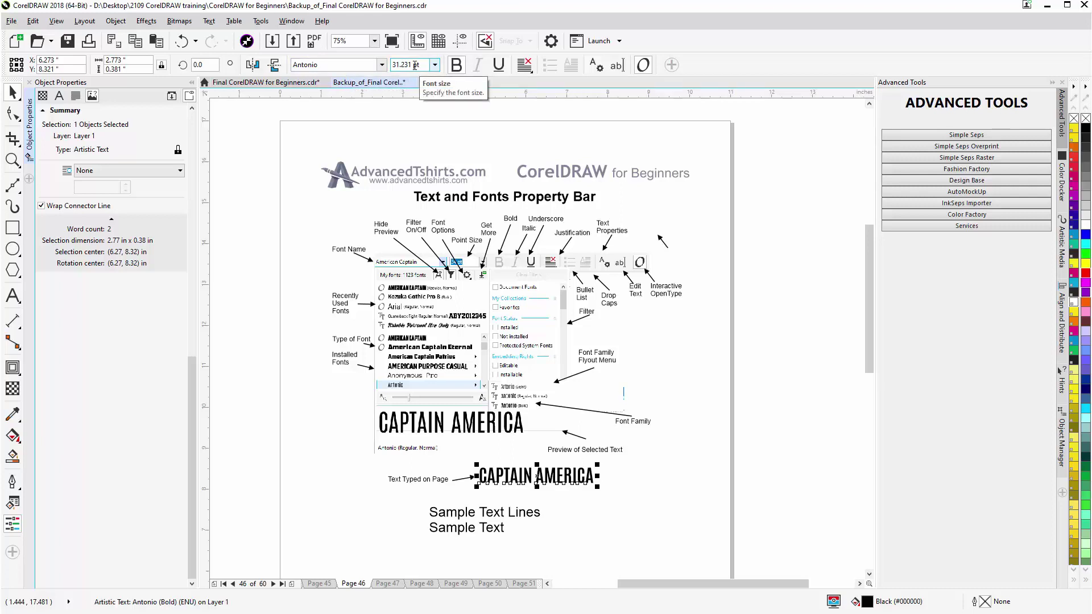
{"action": "left_click", "coordinate": [436, 66]}
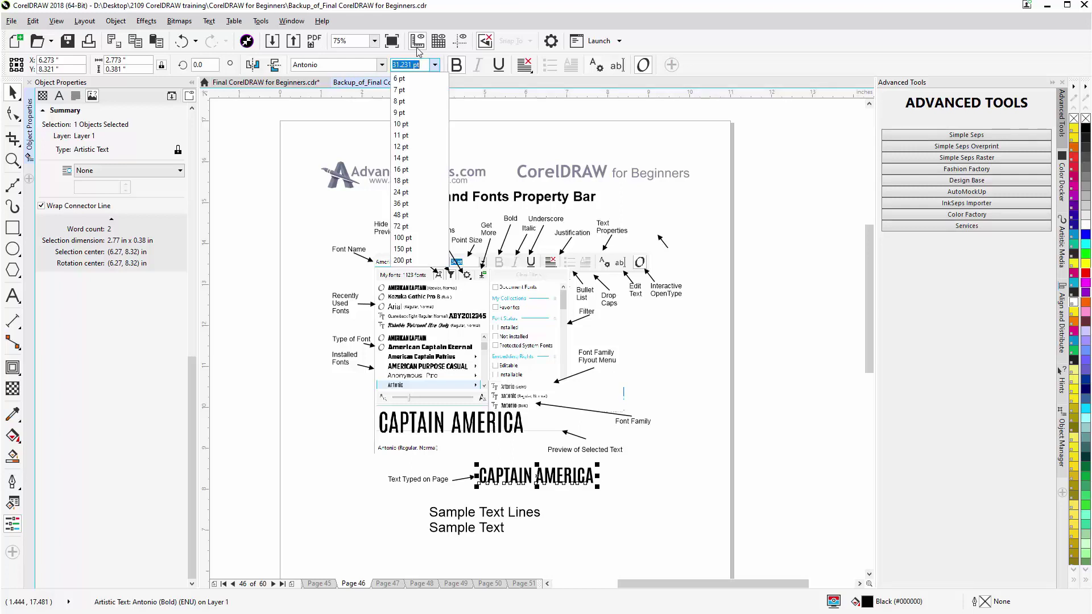
{"action": "left_click", "coordinate": [382, 67]}
- Browse the installed fonts from Antonio to the Buchanan family, previewing them live on the CAPTAIN AMERICA text
{"action": "left_click", "coordinate": [382, 67]}
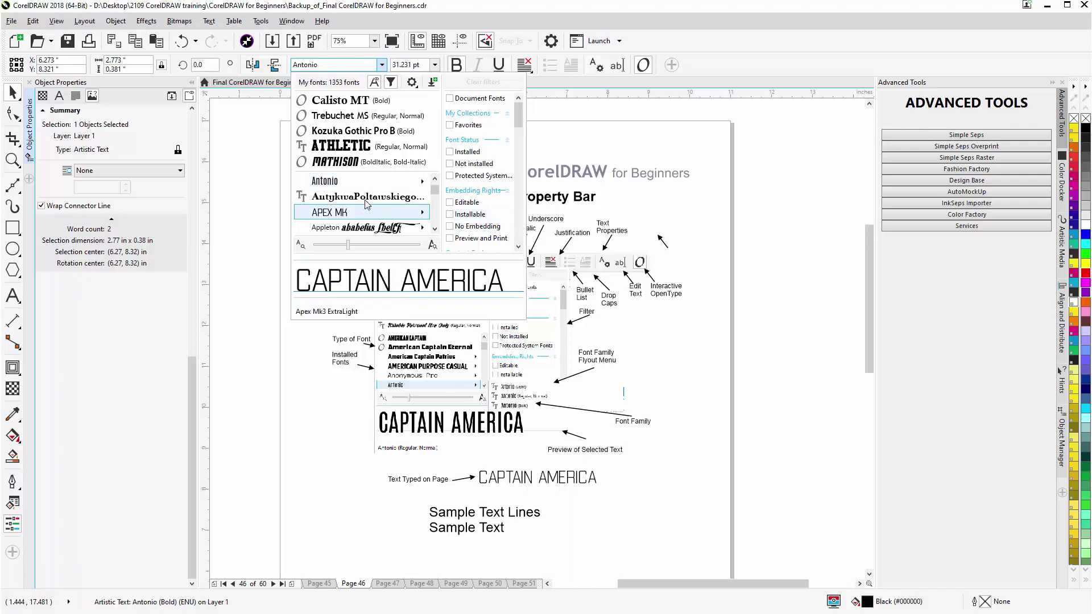
{"action": "mouse_move", "coordinate": [366, 226]}
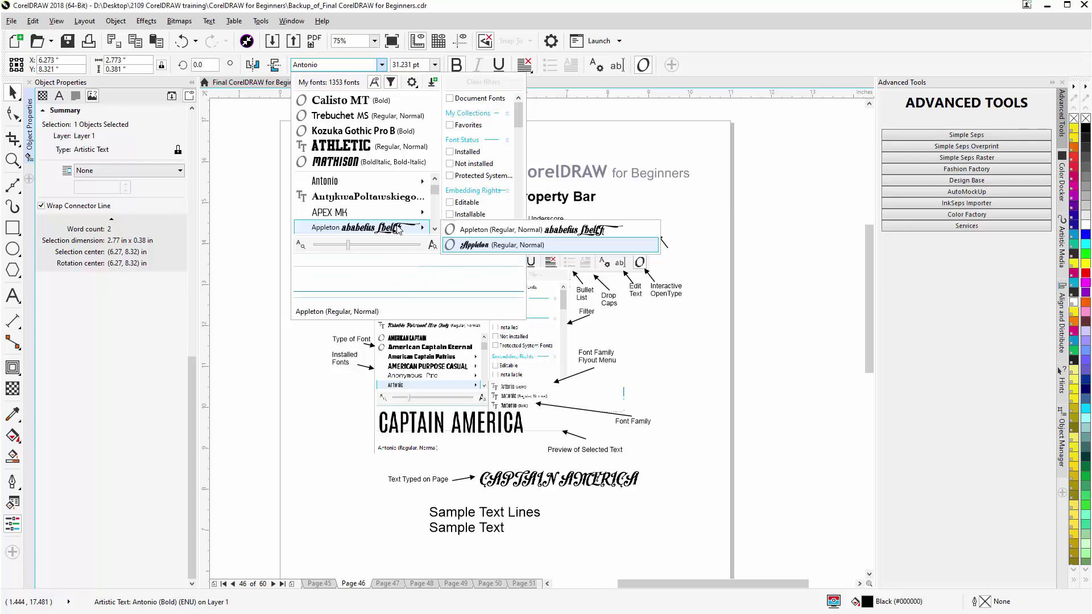
{"action": "scroll", "coordinate": [400, 218], "scroll_direction": "down", "scroll_amount": 2}
{"action": "scroll", "coordinate": [400, 218], "scroll_direction": "down", "scroll_amount": 3}
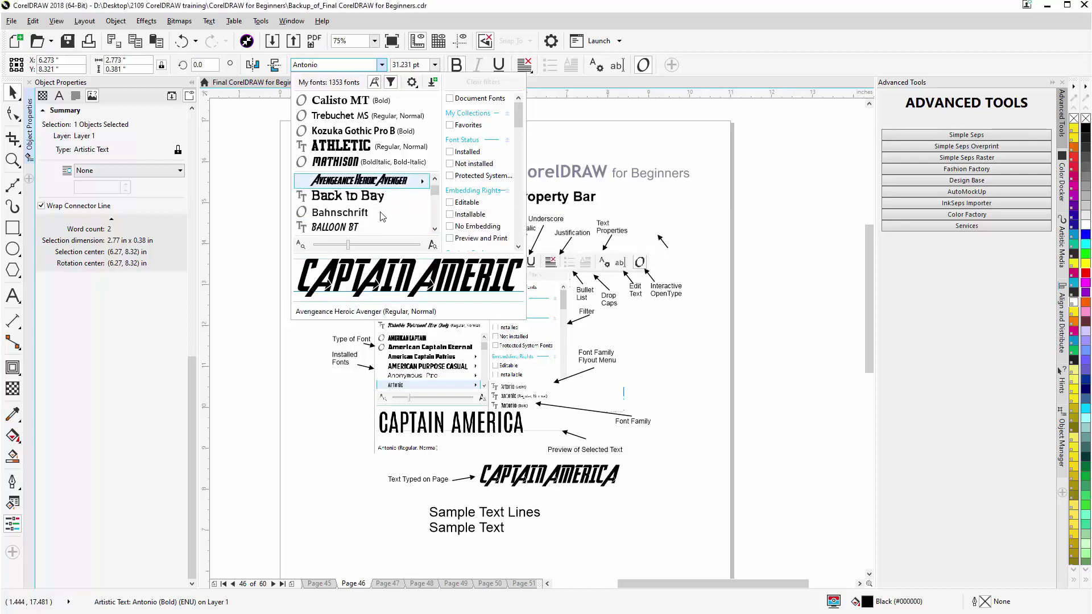
{"action": "scroll", "coordinate": [331, 218], "scroll_direction": "down", "scroll_amount": 2}
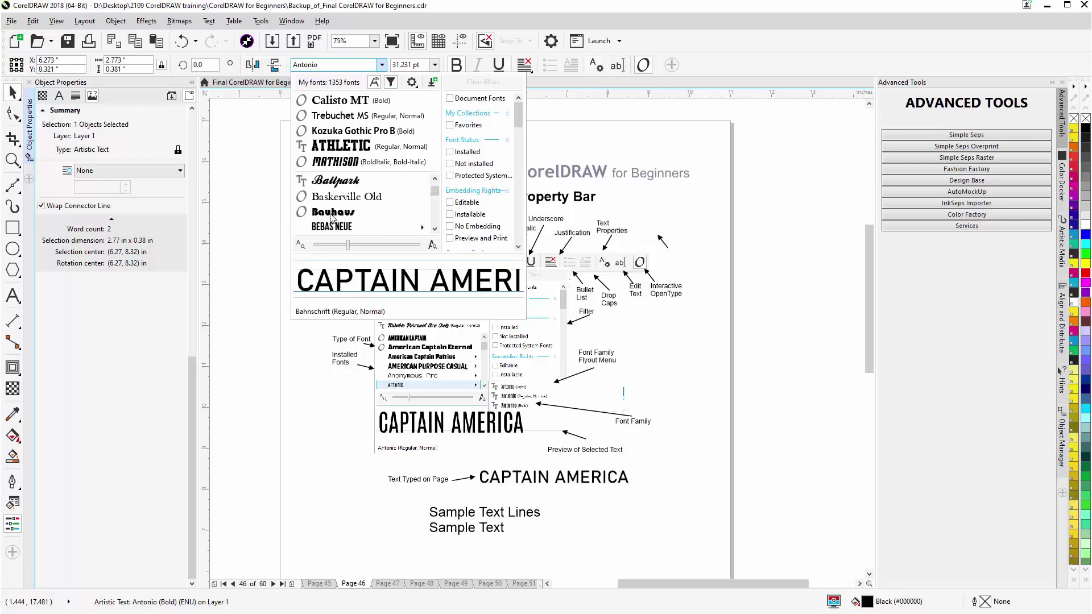
{"action": "scroll", "coordinate": [332, 215], "scroll_direction": "down", "scroll_amount": 2}
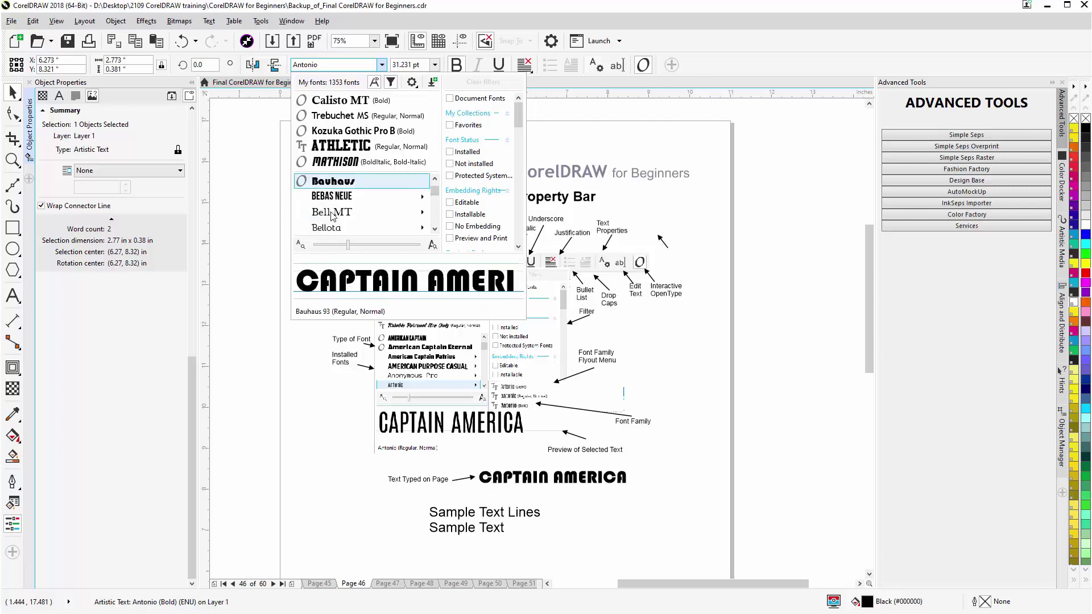
{"action": "scroll", "coordinate": [333, 215], "scroll_direction": "down", "scroll_amount": 2}
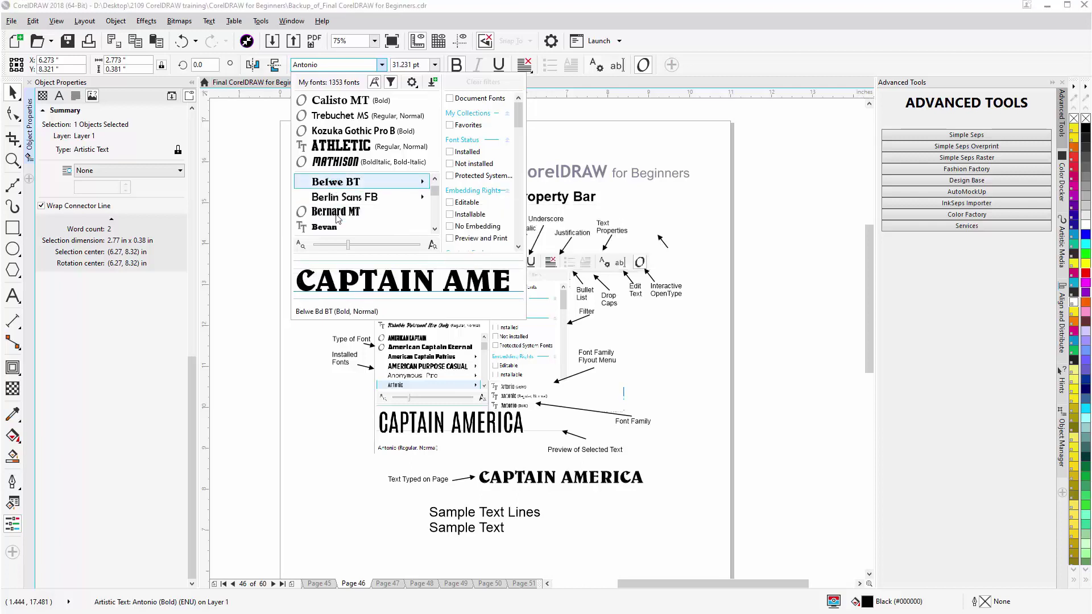
{"action": "scroll", "coordinate": [338, 216], "scroll_direction": "down", "scroll_amount": 2}
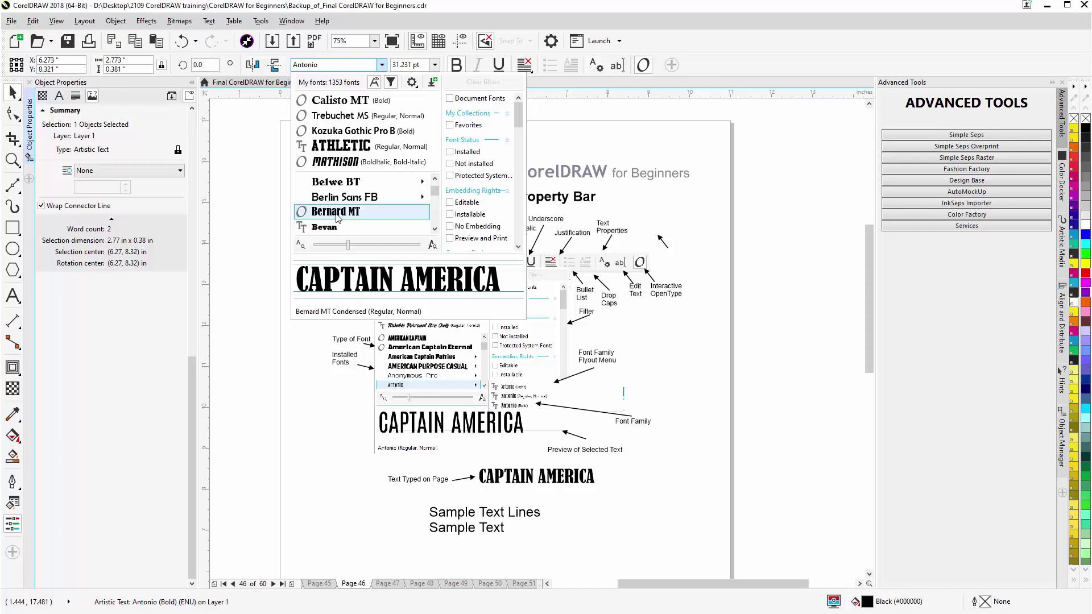
{"action": "scroll", "coordinate": [337, 217], "scroll_direction": "down", "scroll_amount": 1}
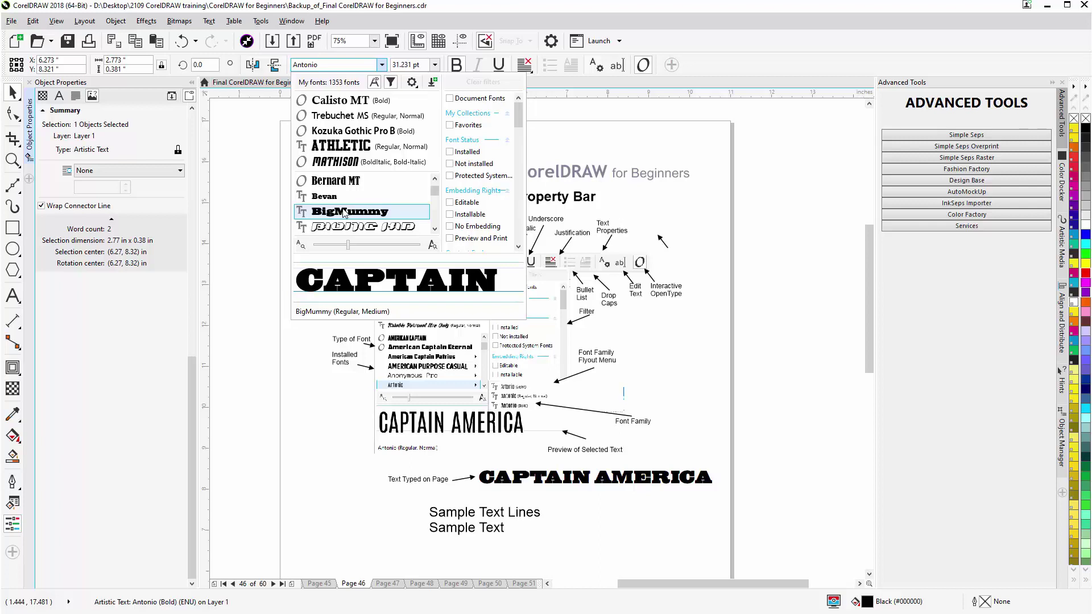
{"action": "scroll", "coordinate": [344, 214], "scroll_direction": "down", "scroll_amount": 2}
{"action": "scroll", "coordinate": [344, 214], "scroll_direction": "down", "scroll_amount": 1}
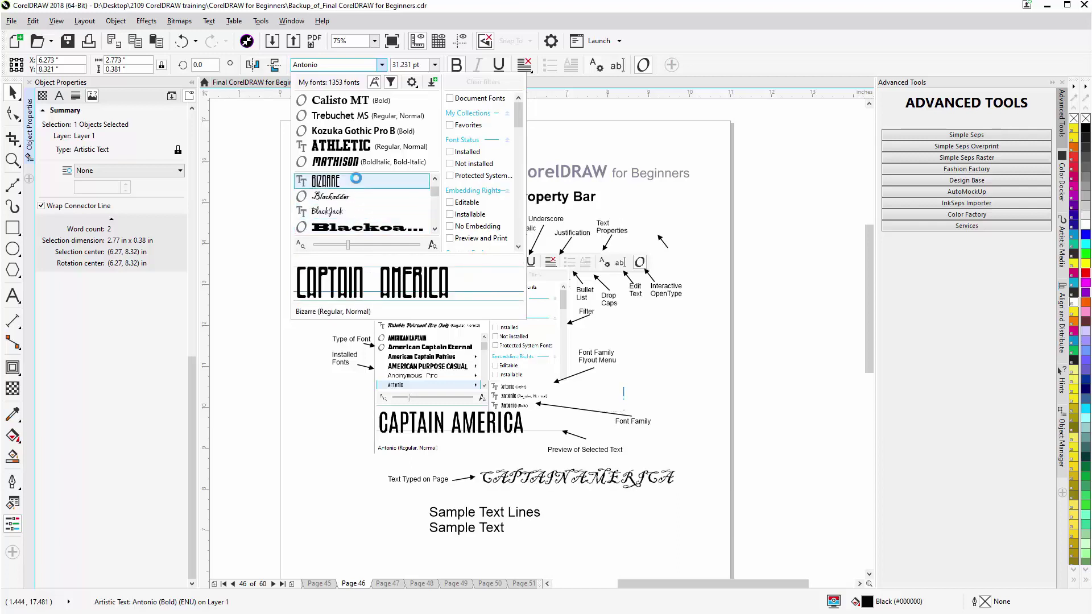
{"action": "scroll", "coordinate": [358, 215], "scroll_direction": "down", "scroll_amount": 2}
{"action": "scroll", "coordinate": [359, 214], "scroll_direction": "down", "scroll_amount": 5}
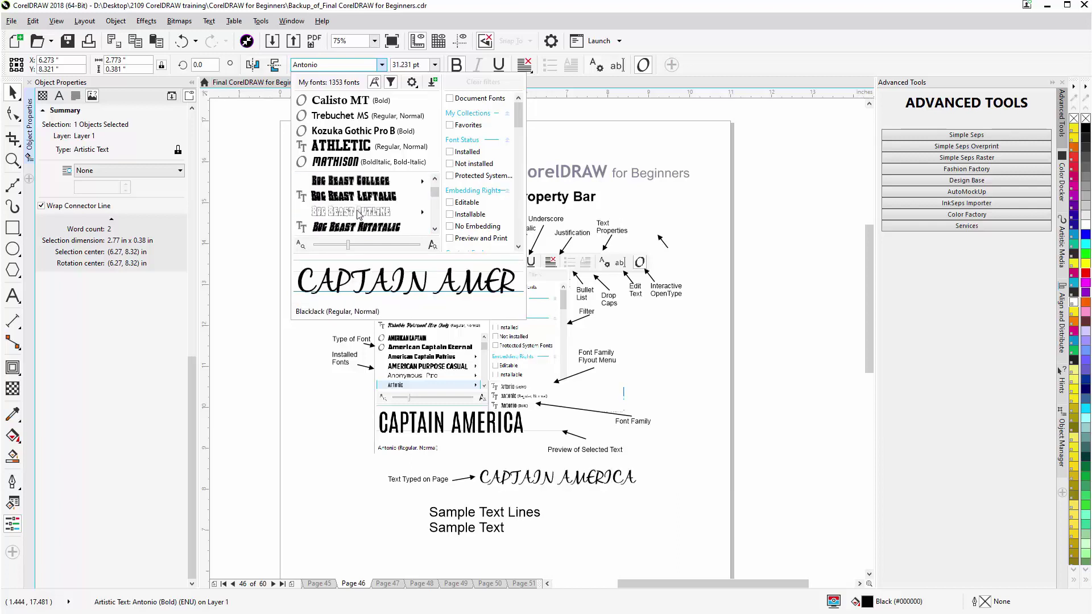
{"action": "scroll", "coordinate": [358, 215], "scroll_direction": "down", "scroll_amount": 3}
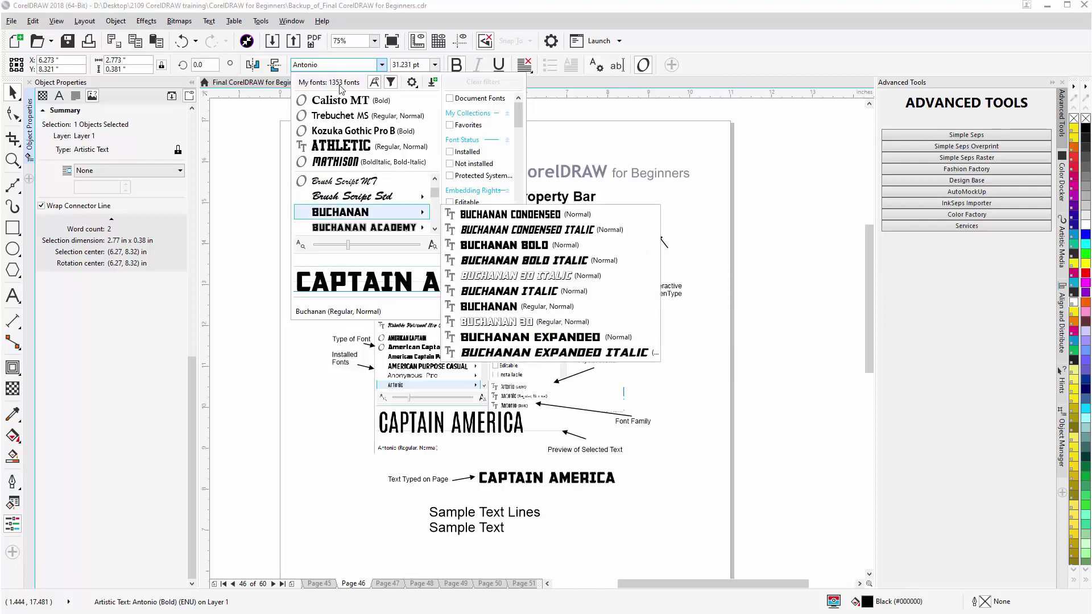
- Hide and restore the font list's preview area and its filter pane
{"action": "left_click", "coordinate": [376, 83]}
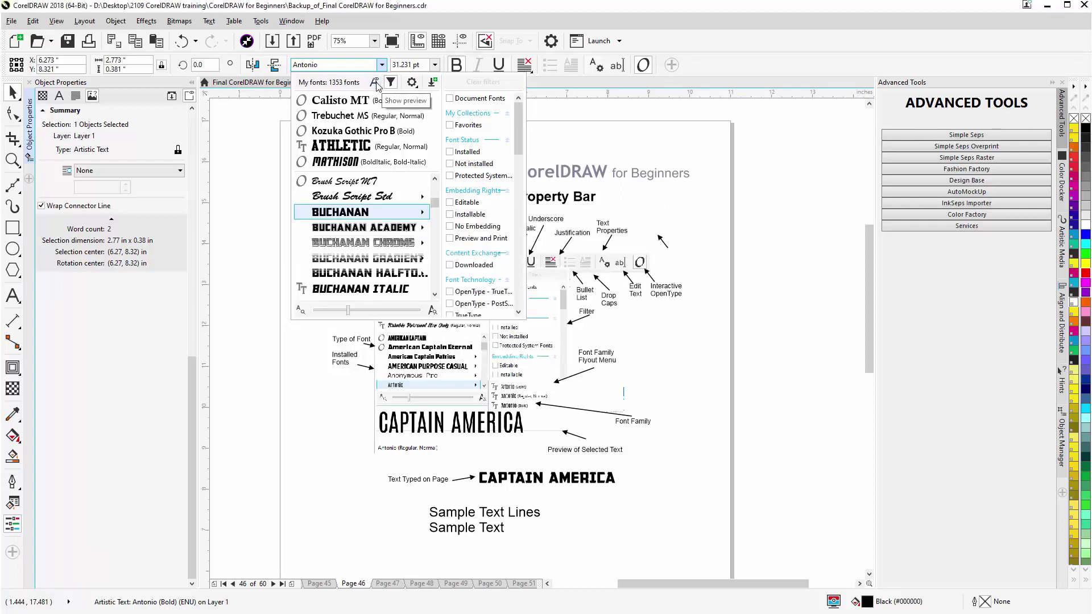
{"action": "left_click", "coordinate": [375, 84]}
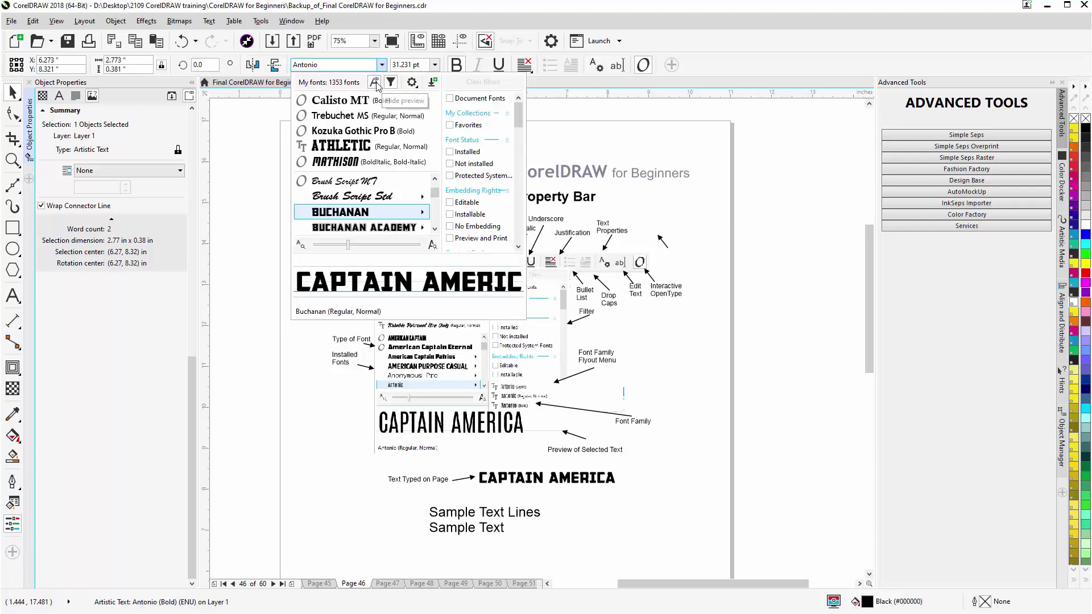
{"action": "left_click", "coordinate": [376, 83]}
{"action": "left_click", "coordinate": [375, 83]}
{"action": "left_click", "coordinate": [391, 84]}
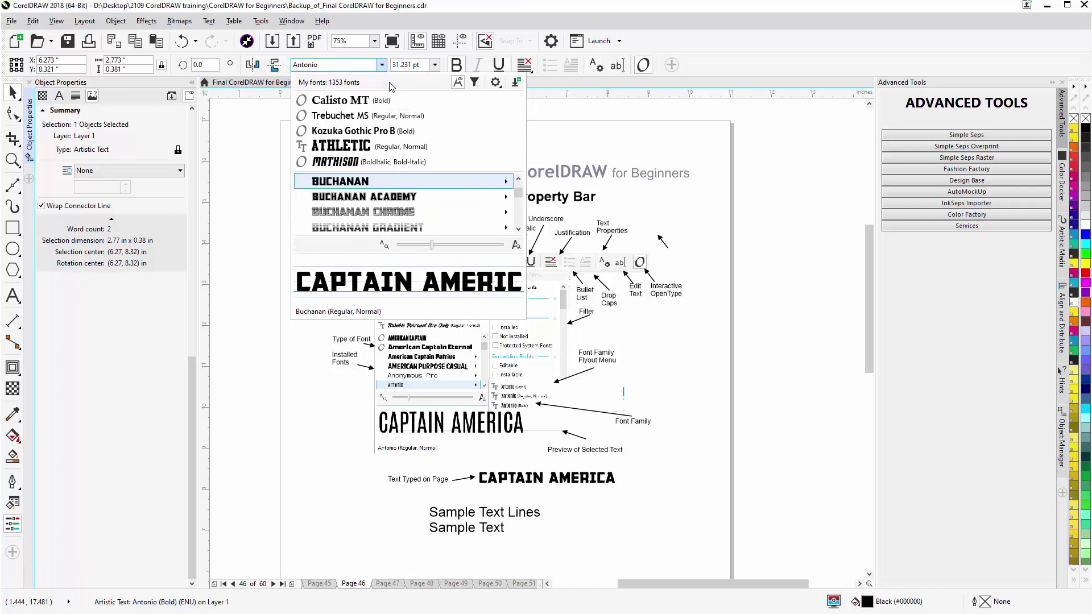
{"action": "left_click", "coordinate": [476, 83]}
- Review the font list's display options, such as grouping by family and showing recently used fonts
{"action": "left_click", "coordinate": [412, 83]}
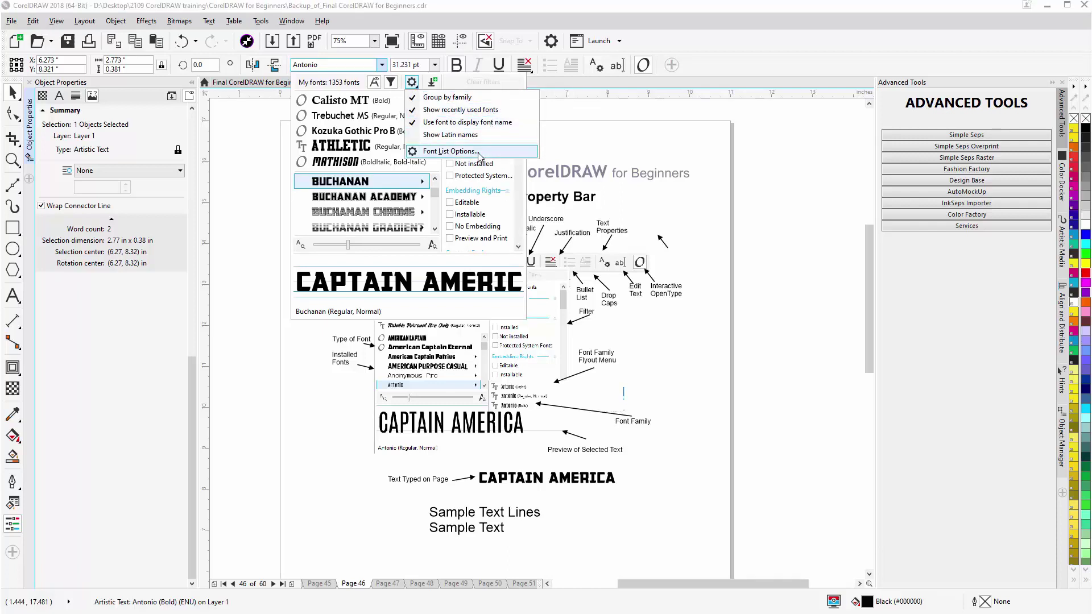
{"action": "left_click", "coordinate": [435, 83]}
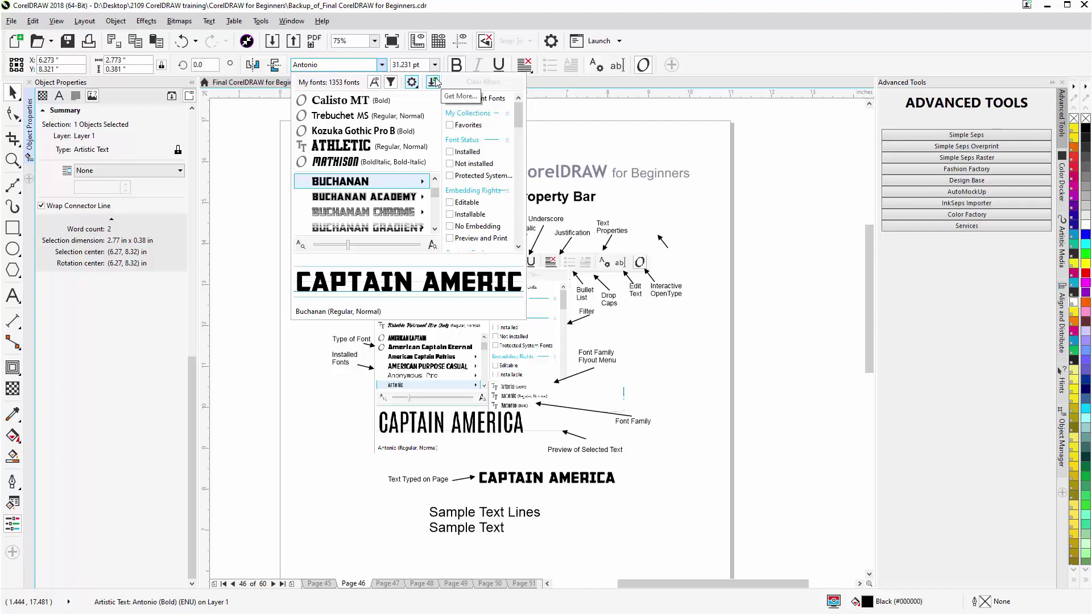
{"action": "mouse_move", "coordinate": [422, 211]}
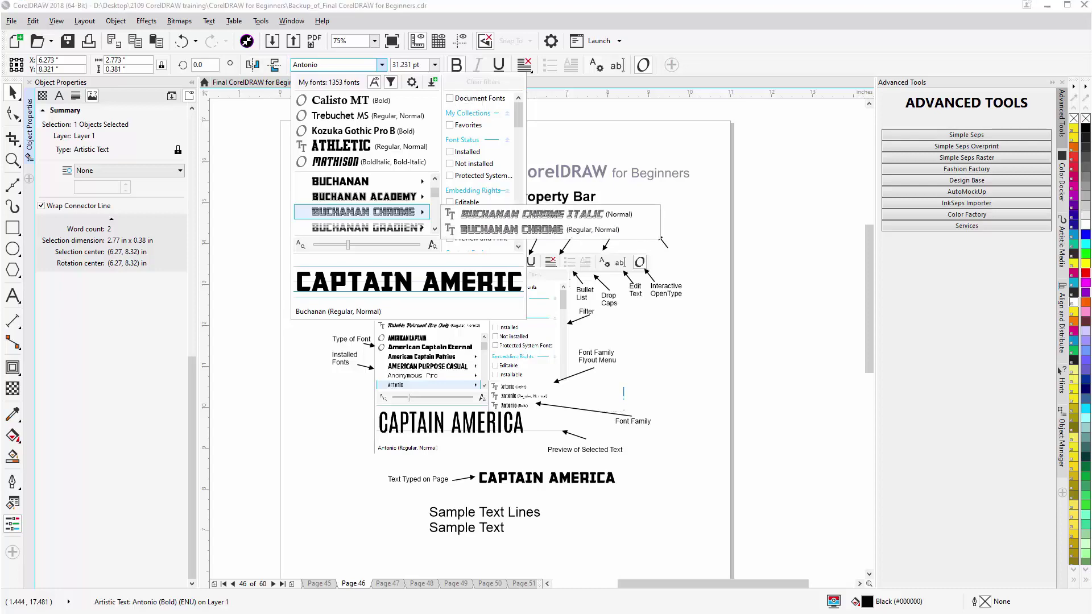
- Open Corel Font Manager with Get More and look through the Content Exchange fonts
{"action": "left_click", "coordinate": [431, 82]}
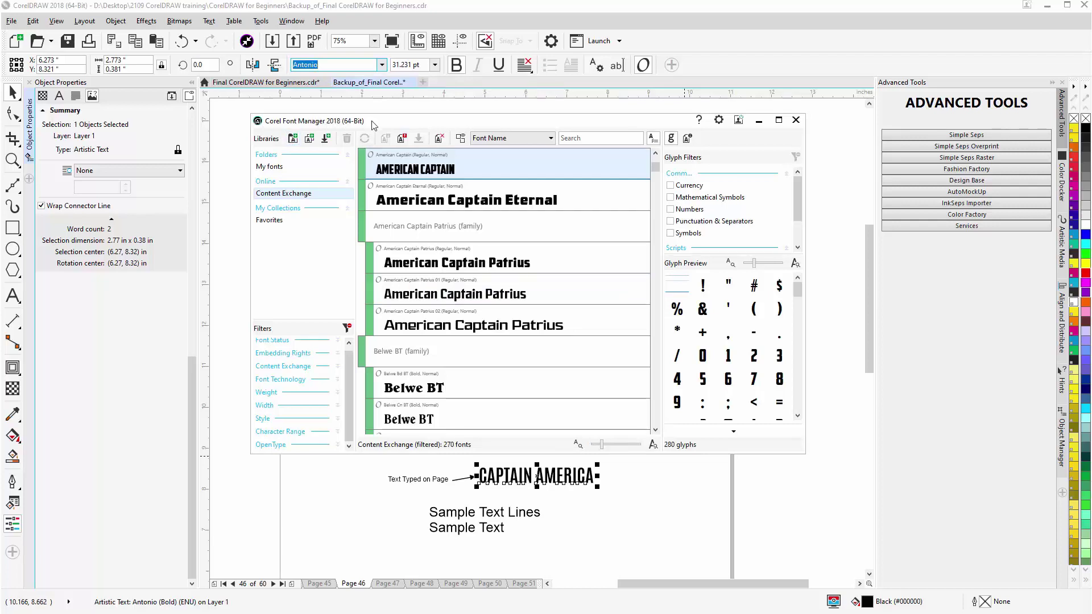
{"action": "scroll", "coordinate": [419, 241], "scroll_direction": "down", "scroll_amount": 6}
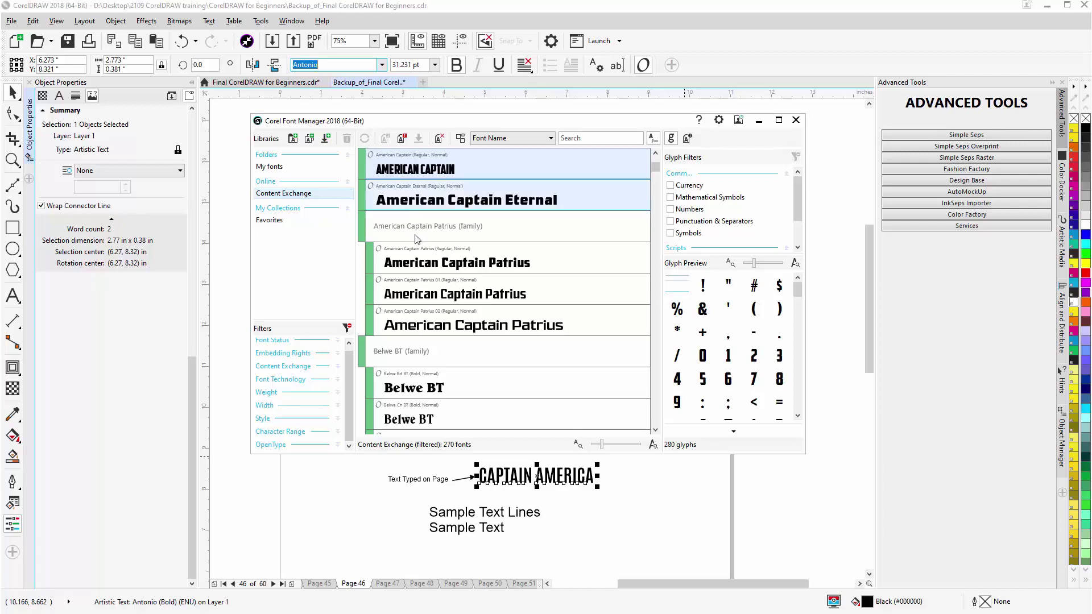
{"action": "scroll", "coordinate": [416, 240], "scroll_direction": "down", "scroll_amount": 5}
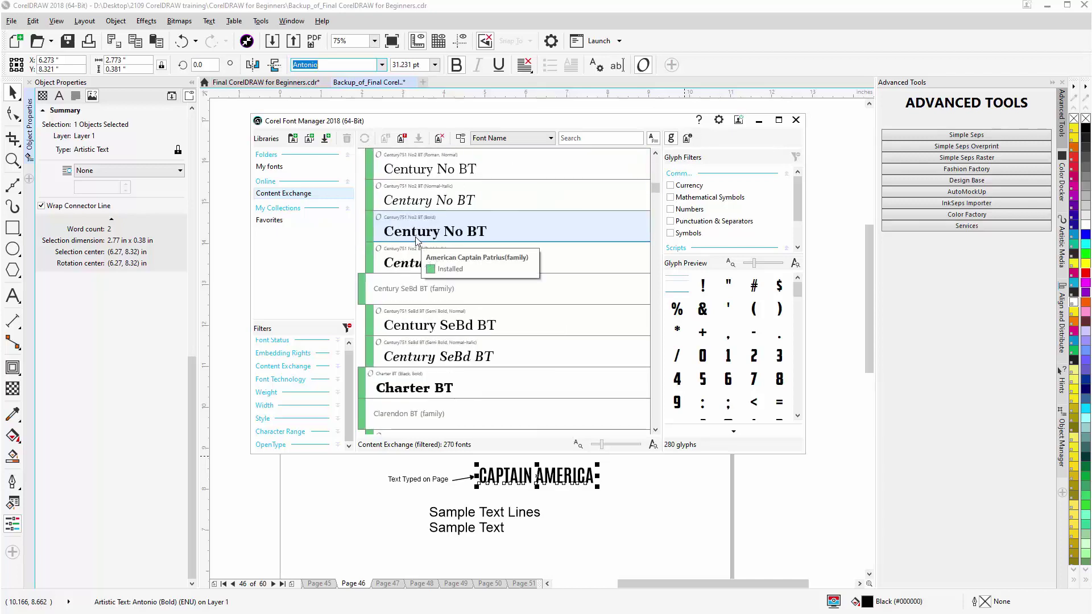
- Examine the management options for the Charter BT font, including Add to collection and Open font file location, and close Corel Font Manager
{"action": "right_click", "coordinate": [425, 207]}
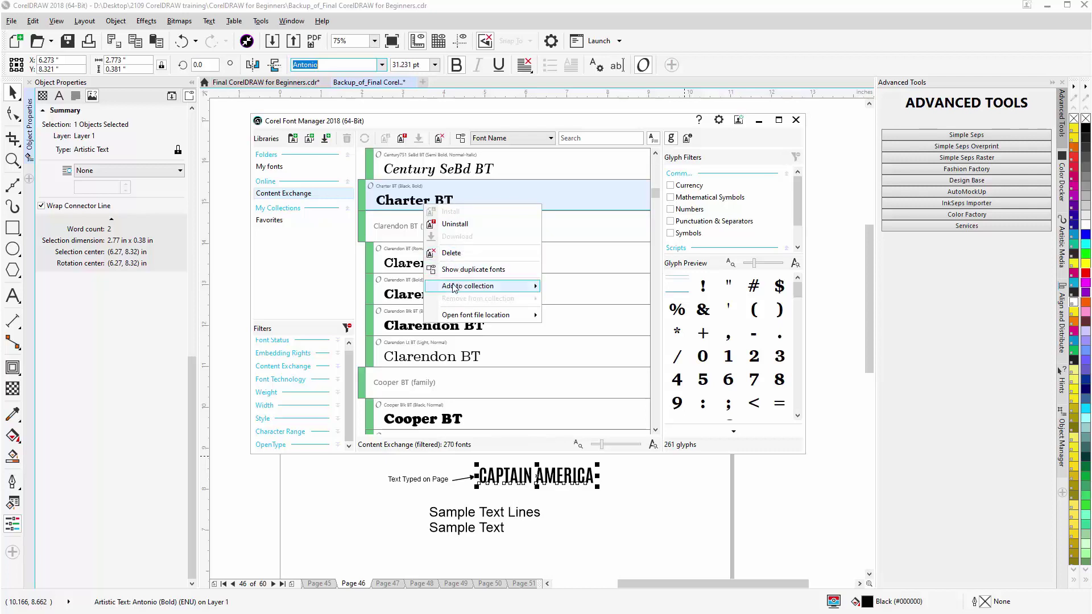
{"action": "mouse_move", "coordinate": [453, 289]}
{"action": "mouse_move", "coordinate": [454, 319]}
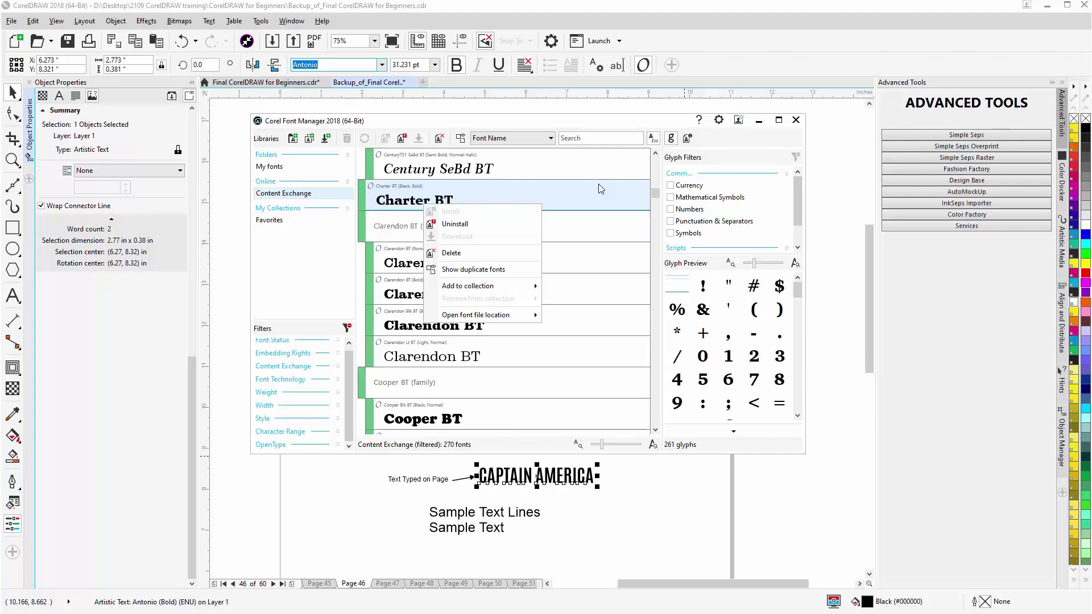
{"action": "left_click", "coordinate": [797, 121]}
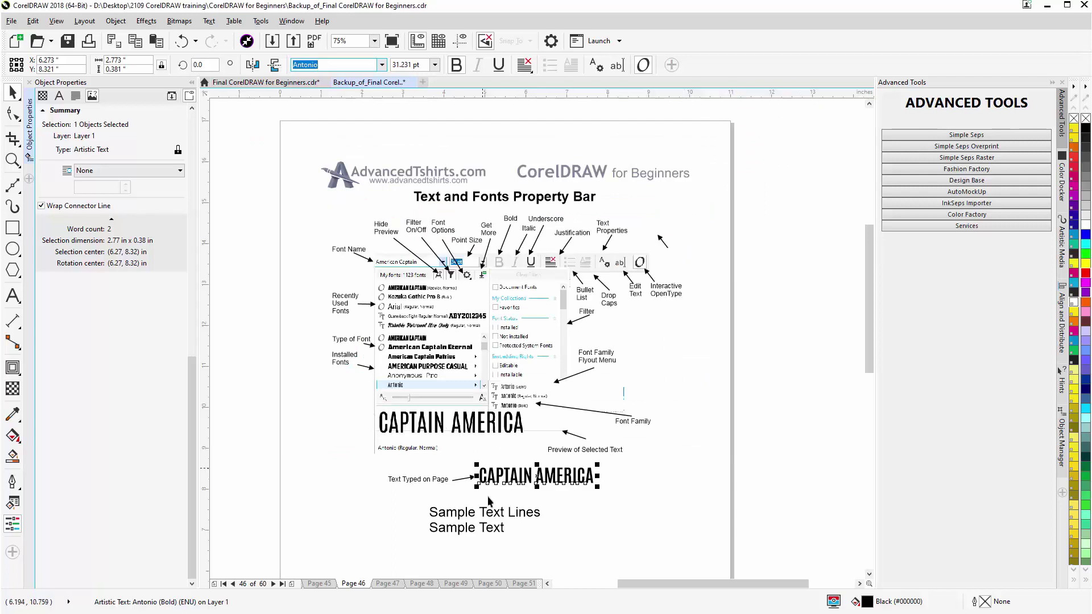
- Apply and remove bold, italic and underline in turn on the two-line Sample Text object
{"action": "left_click", "coordinate": [508, 514]}
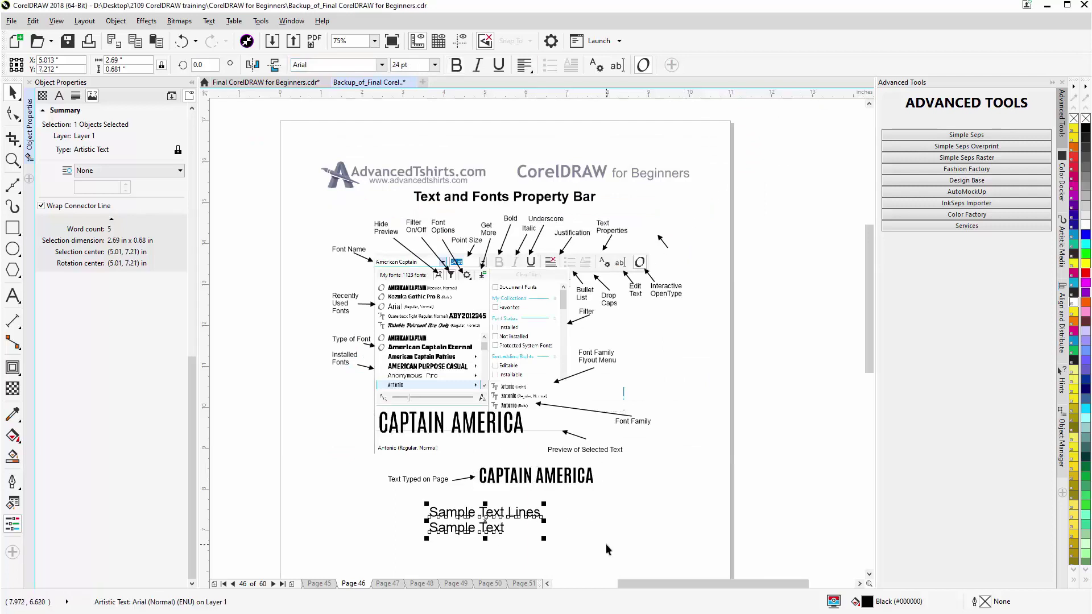
{"action": "left_click", "coordinate": [455, 67]}
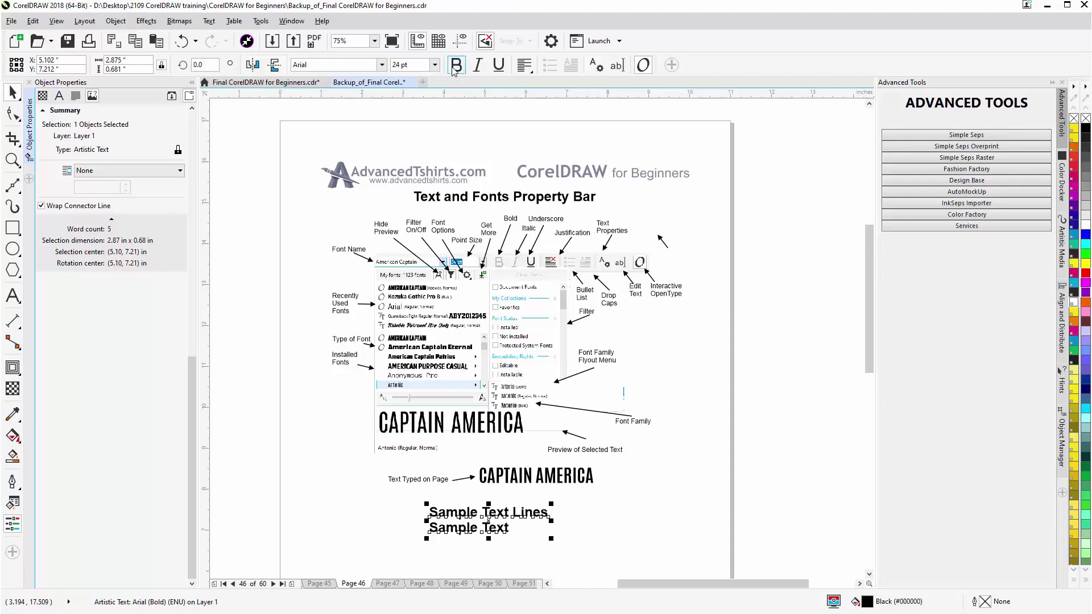
{"action": "left_click", "coordinate": [458, 69]}
{"action": "left_click", "coordinate": [479, 66]}
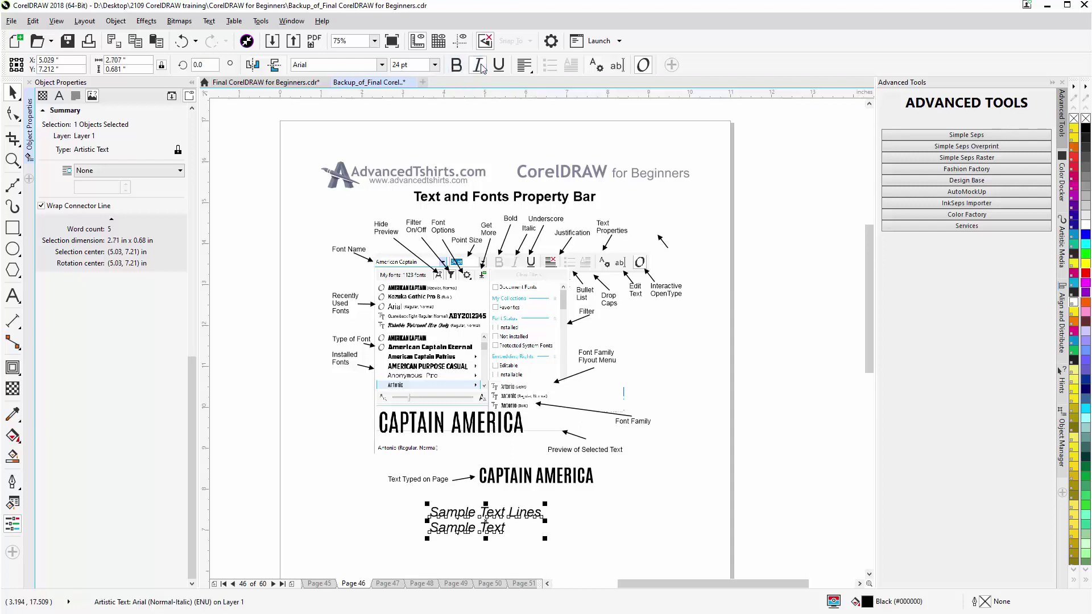
{"action": "left_click", "coordinate": [479, 66]}
{"action": "left_click", "coordinate": [498, 66]}
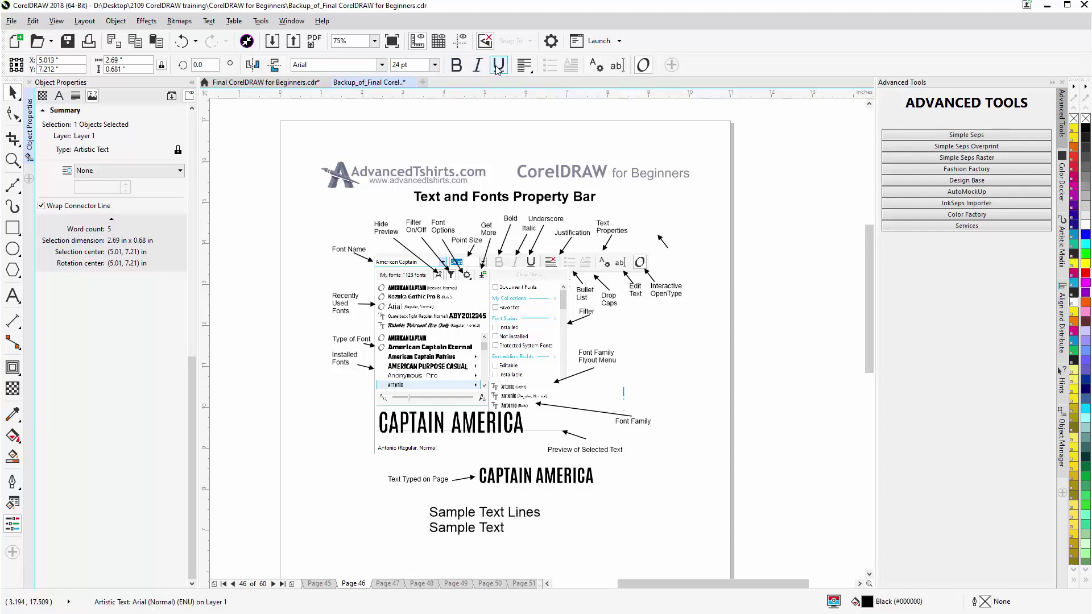
{"action": "left_click", "coordinate": [499, 66]}
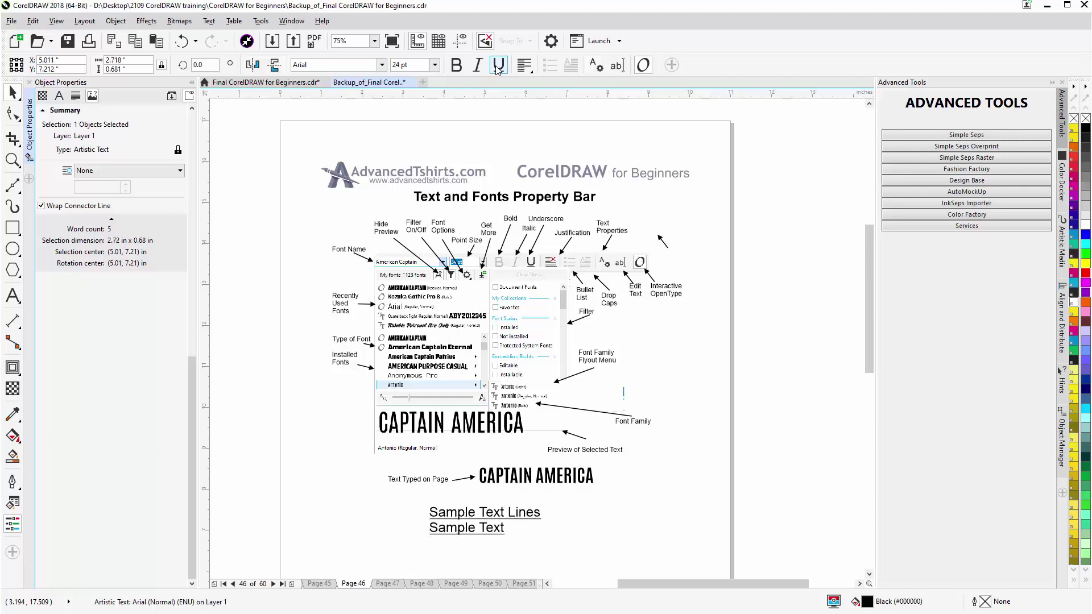
- Preview the justification options on the two-line sample text and choose Left alignment
{"action": "left_click", "coordinate": [531, 72]}
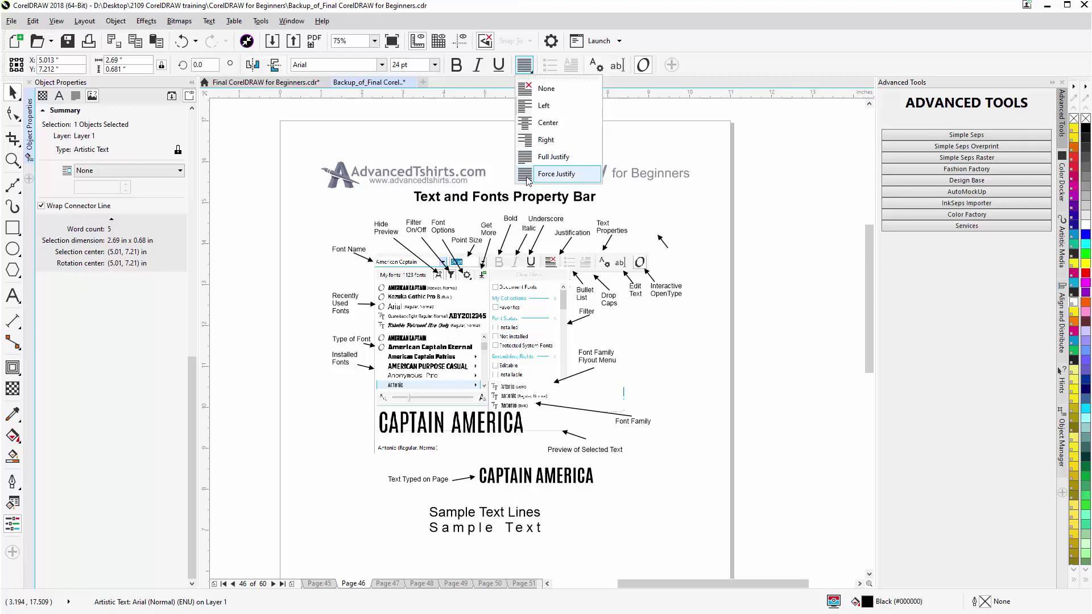
{"action": "left_click", "coordinate": [543, 105]}
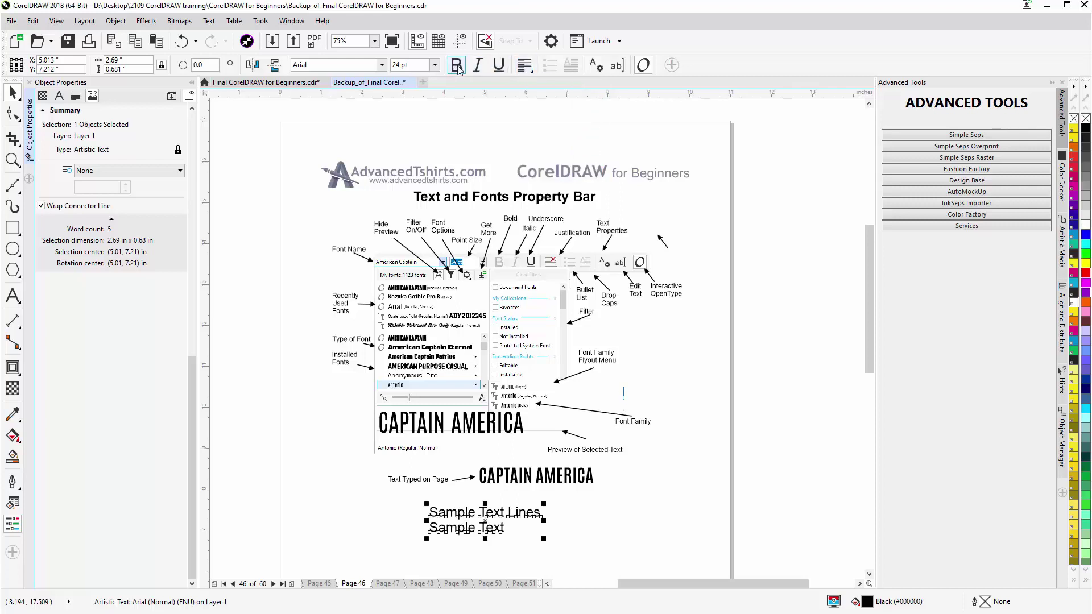
- Preview fonts such as Mathison, Bahnschrift and BlackJack on the two-line sample text and leave the font list without choosing one
{"action": "left_click", "coordinate": [410, 65]}
{"action": "left_click", "coordinate": [383, 65]}
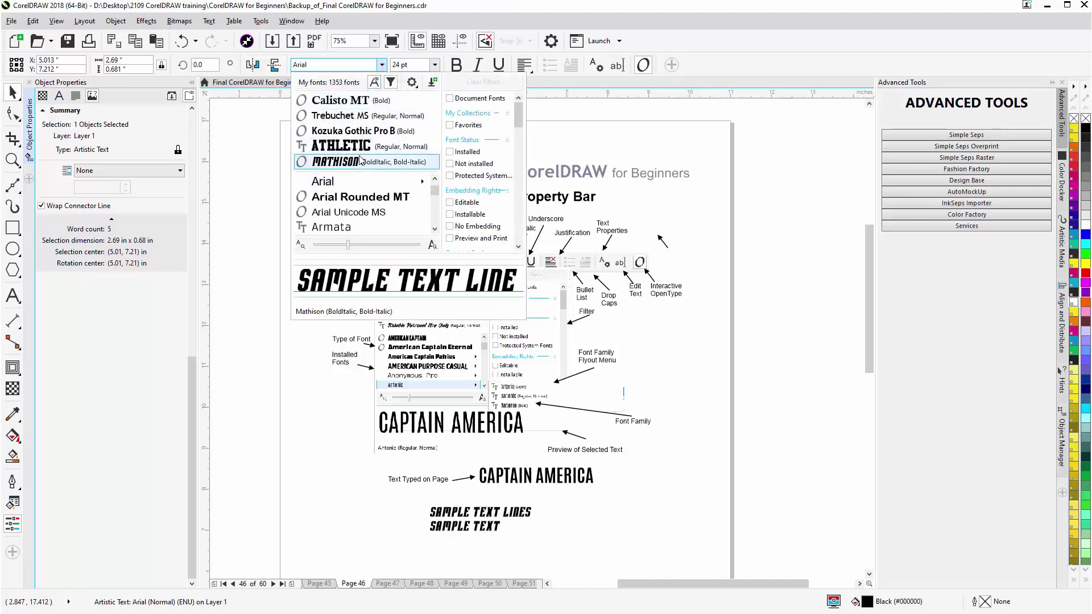
{"action": "scroll", "coordinate": [363, 182], "scroll_direction": "down", "scroll_amount": 2}
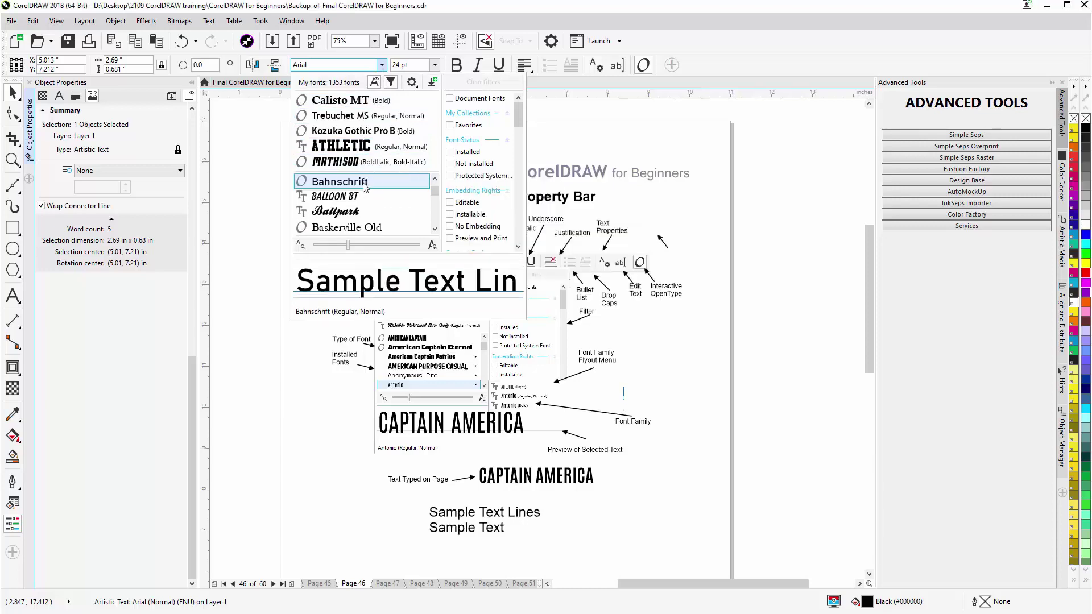
{"action": "scroll", "coordinate": [363, 183], "scroll_direction": "down", "scroll_amount": 3}
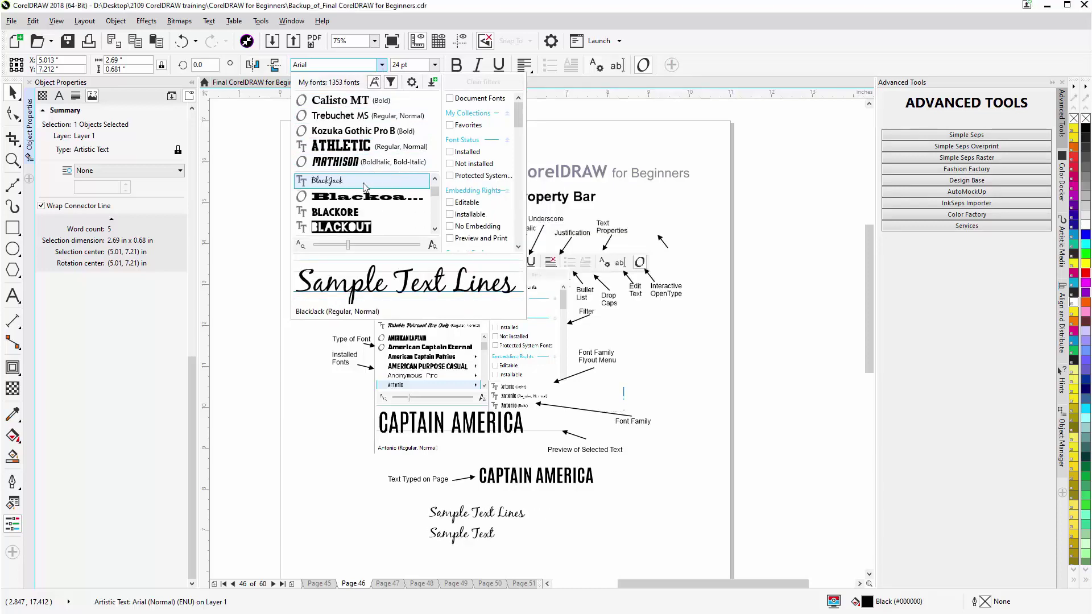
{"action": "key", "text": "Escape"}
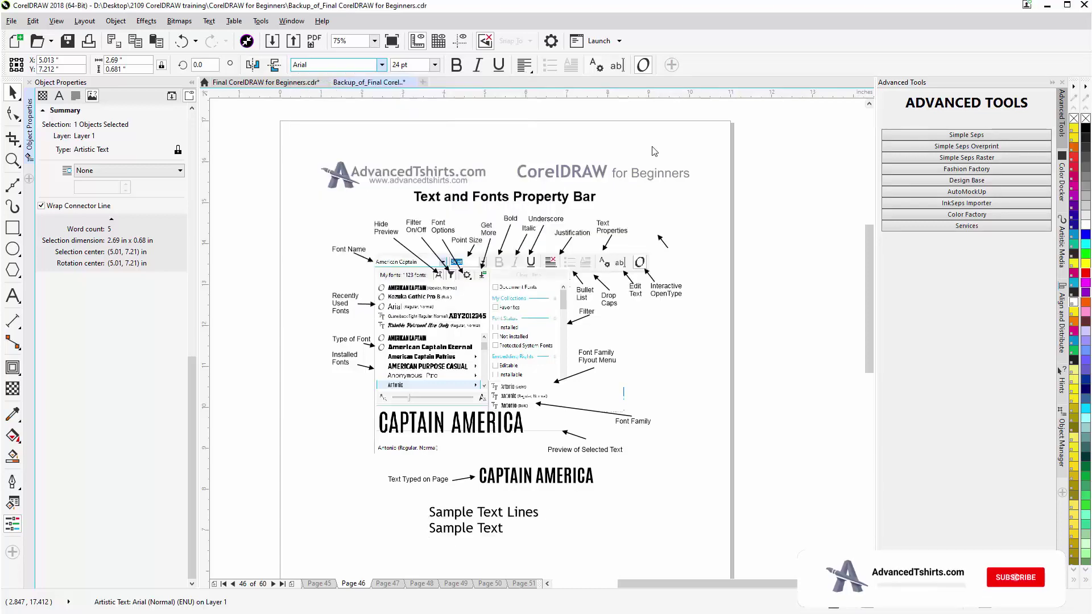